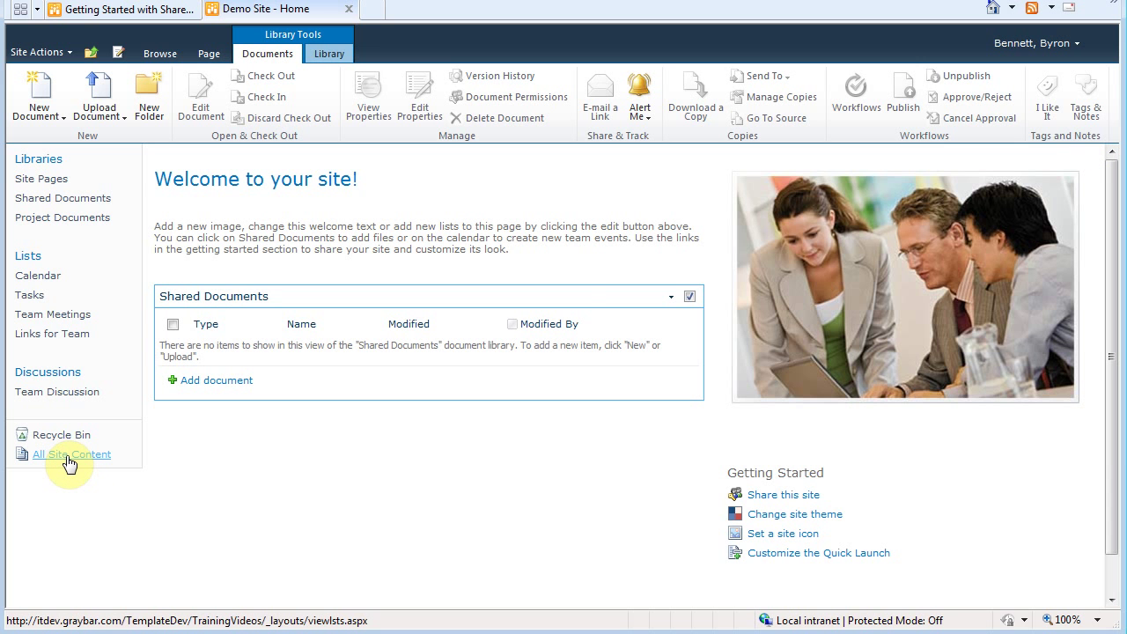
View all site content of the Demo Site and look through its existing libraries and lists.
click(68, 457)
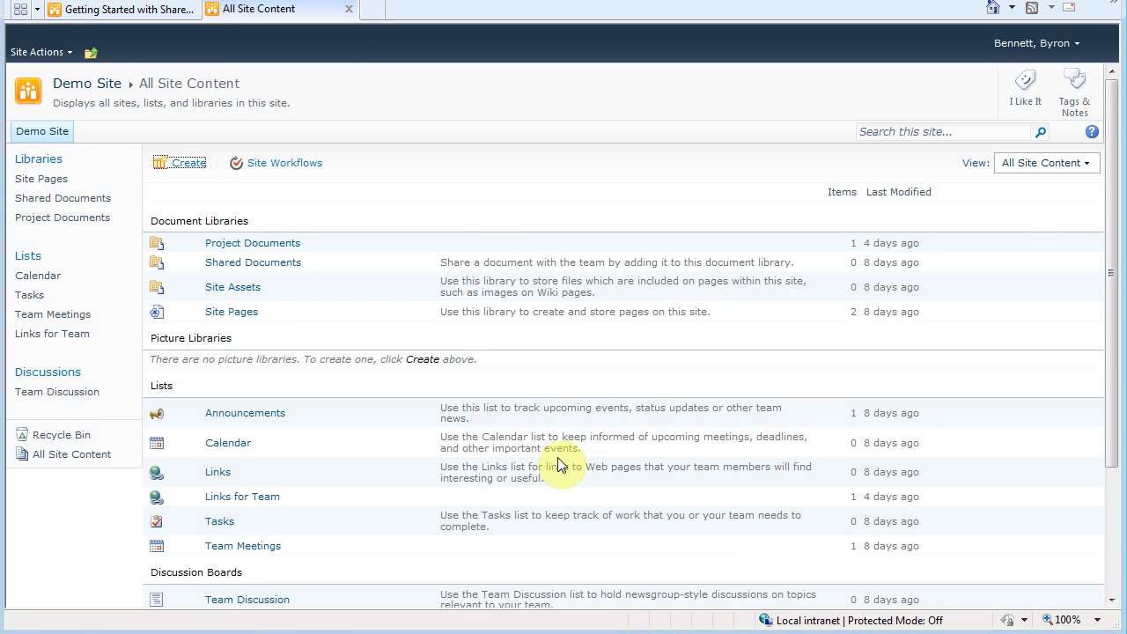
scroll(558, 460, down, 2)
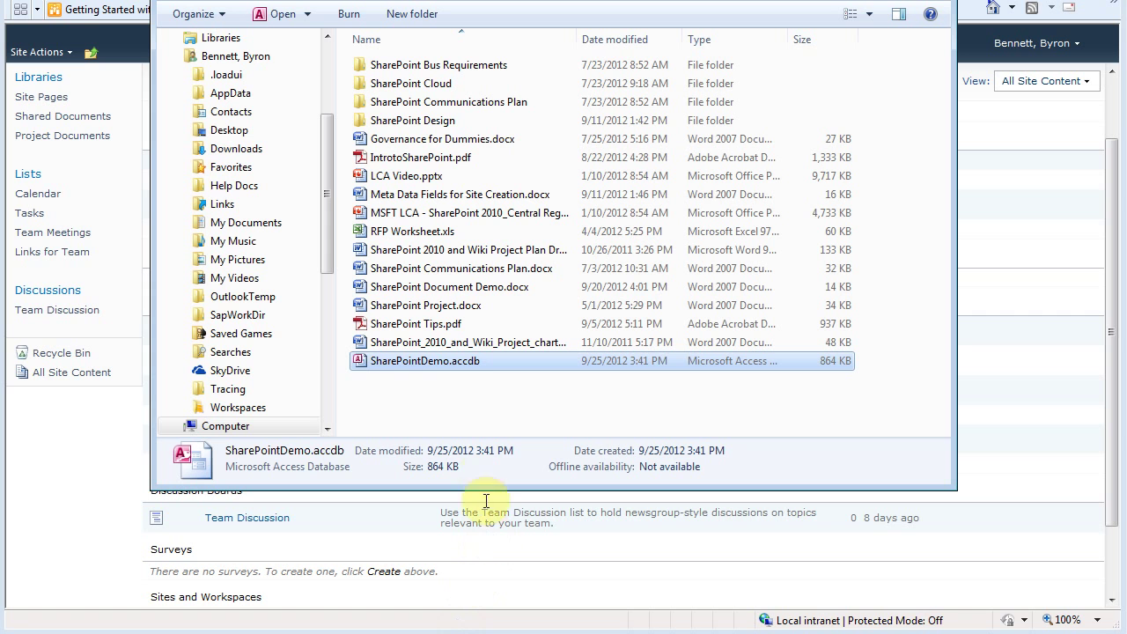
Open the SharePointDemo.accdb database in Access, enable its content and make it a trusted document.
double_click(407, 361)
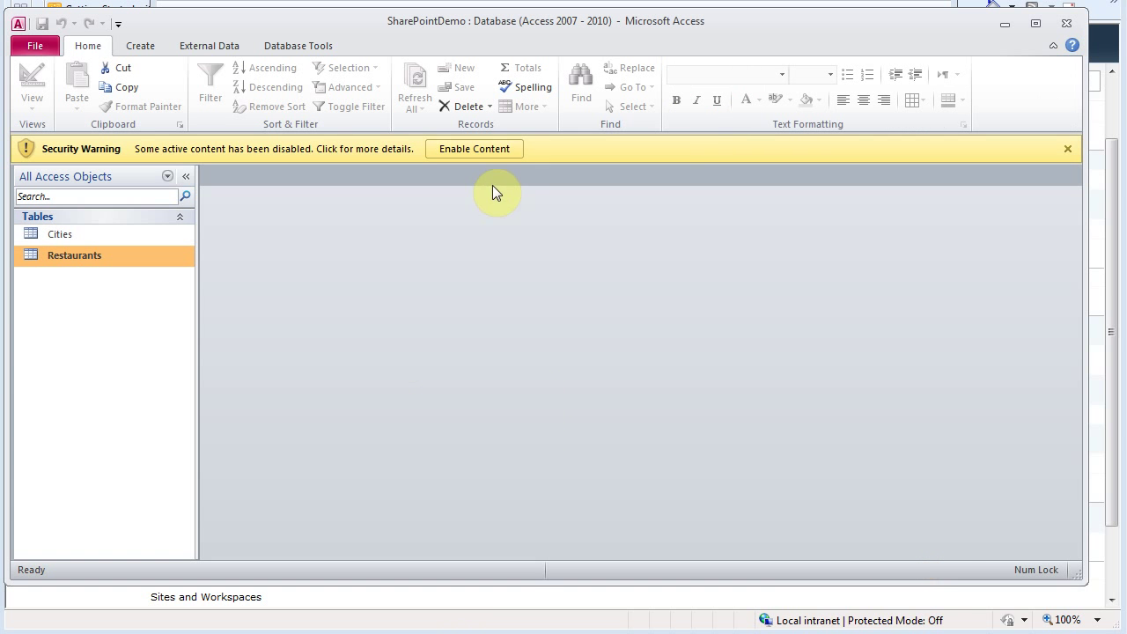
click(475, 150)
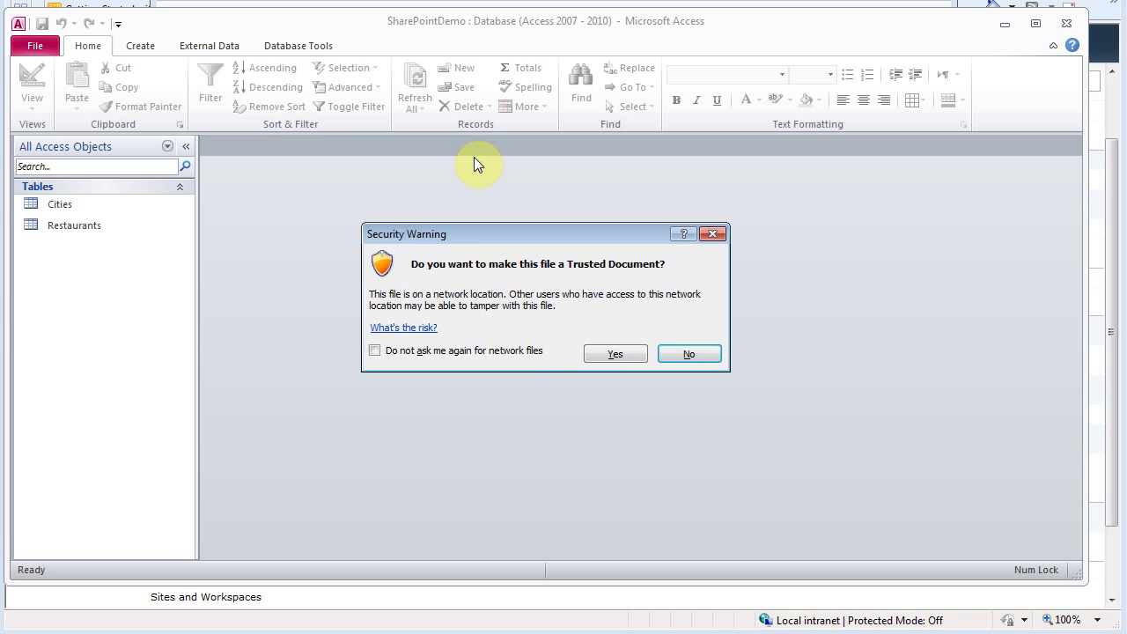
click(592, 353)
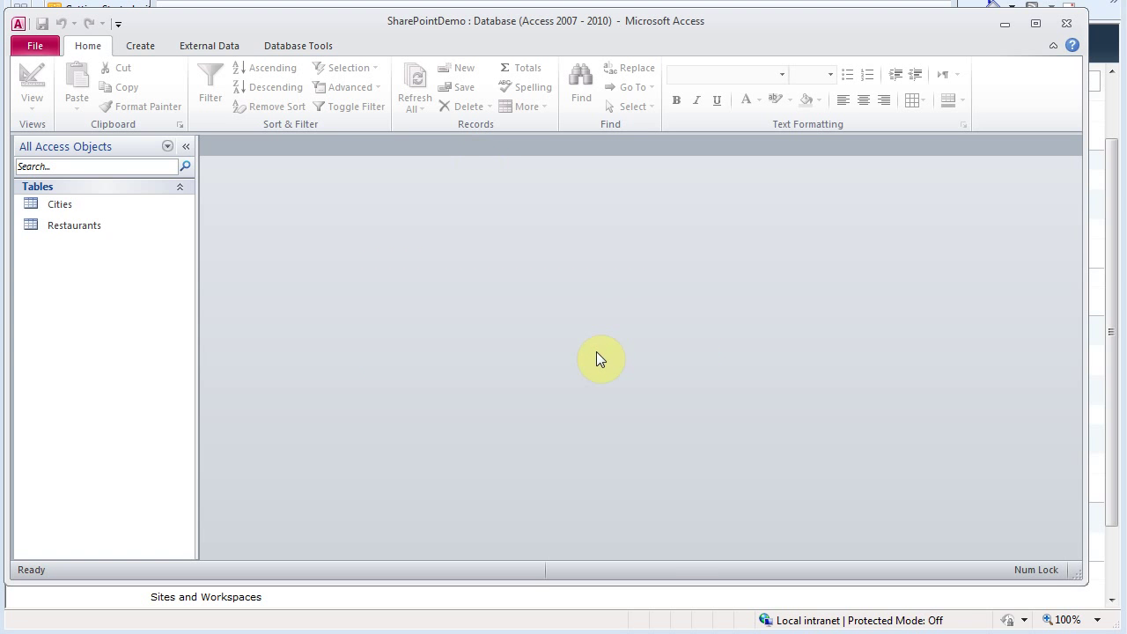
Open the Restaurants table and examine how it is related to the Cities table, closing the relationships view when done.
click(71, 224)
double_click(71, 223)
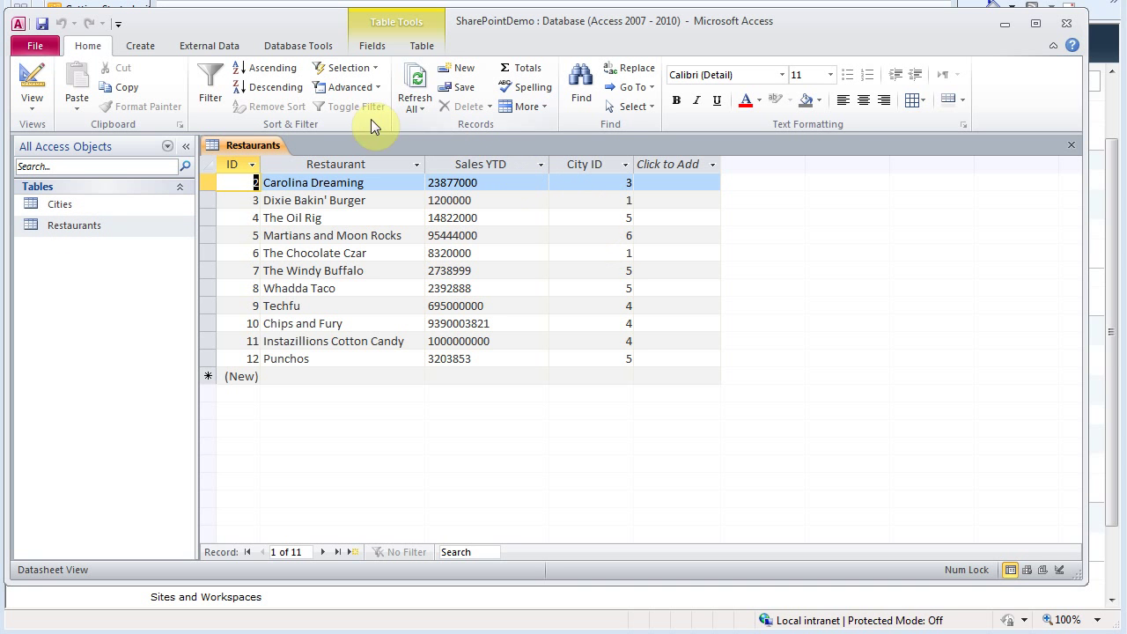
click(282, 50)
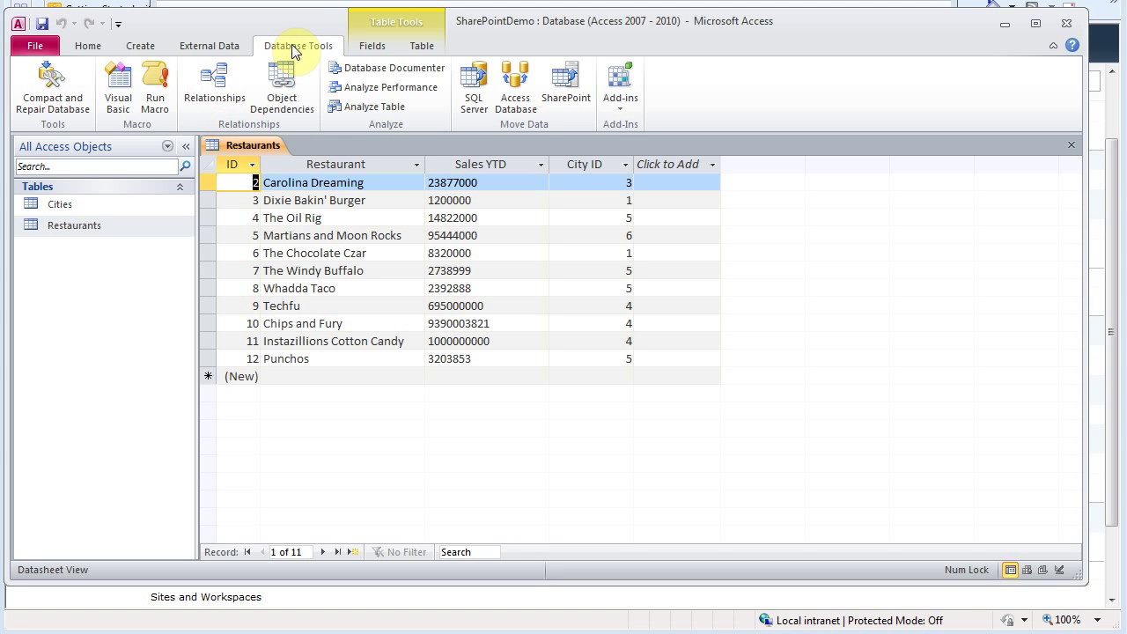
click(214, 83)
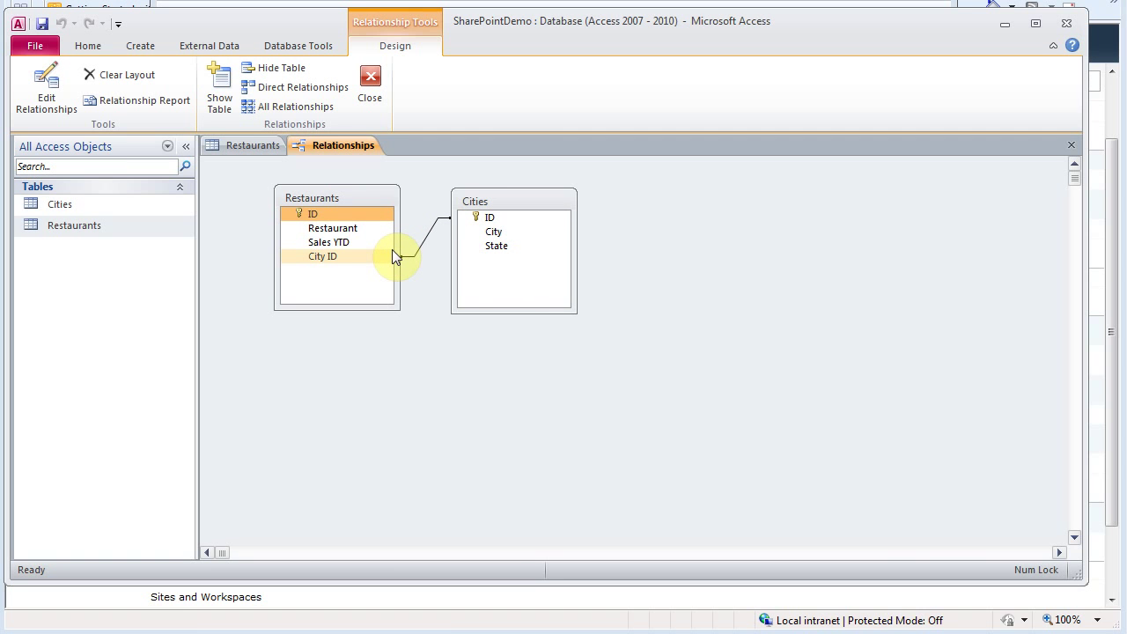
click(369, 79)
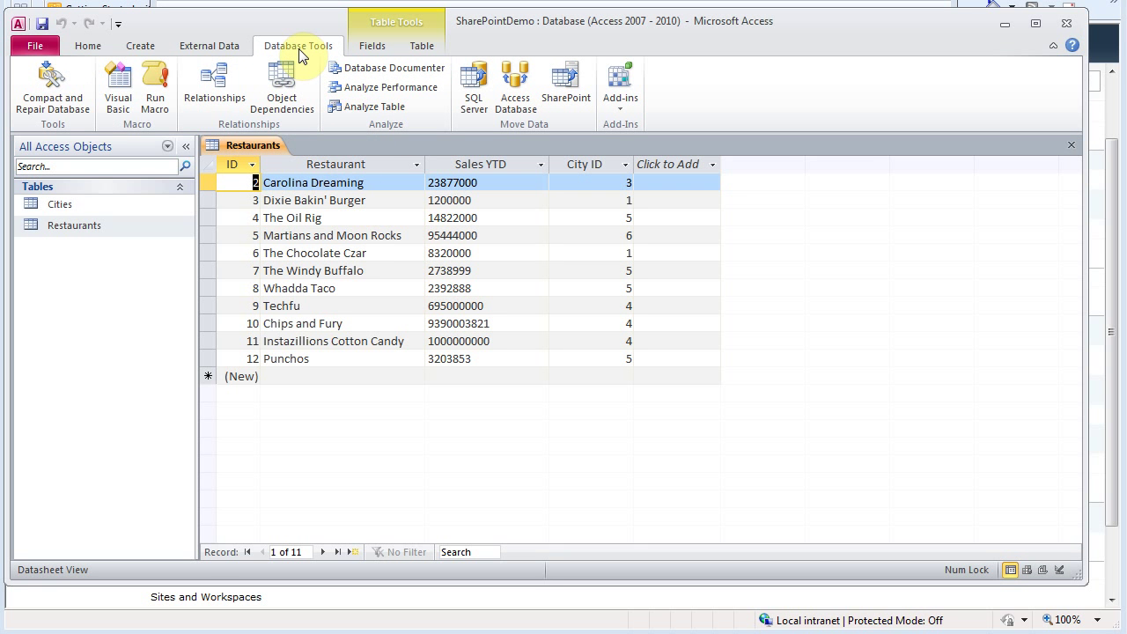
Export the database tables to the TemplateDev/TrainingVideos SharePoint site and finish the wizard.
click(573, 75)
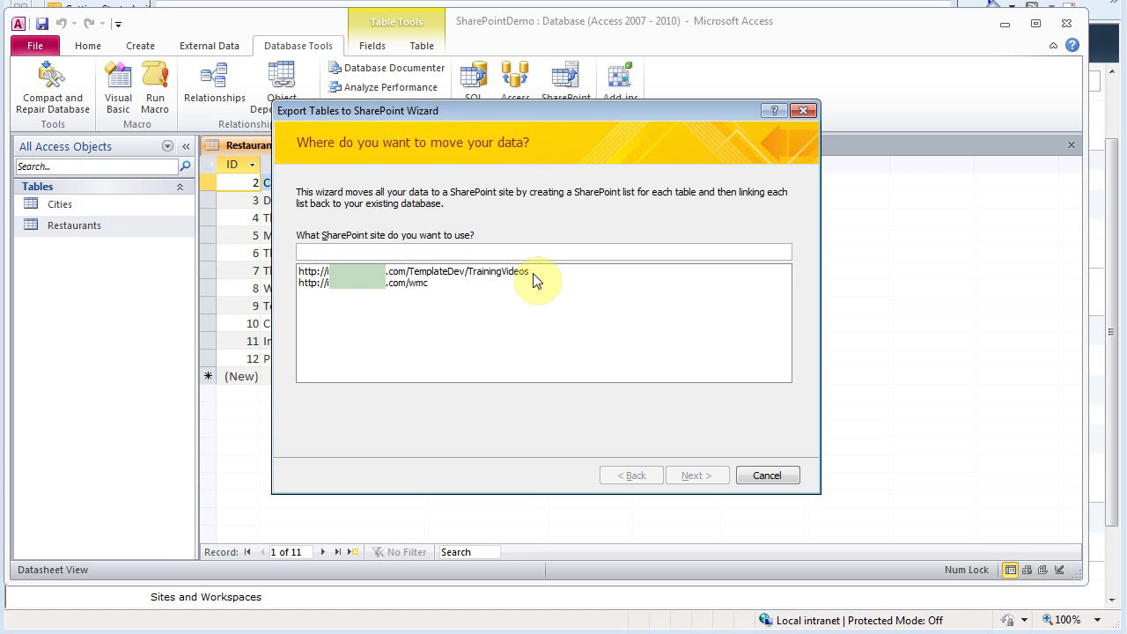
click(486, 272)
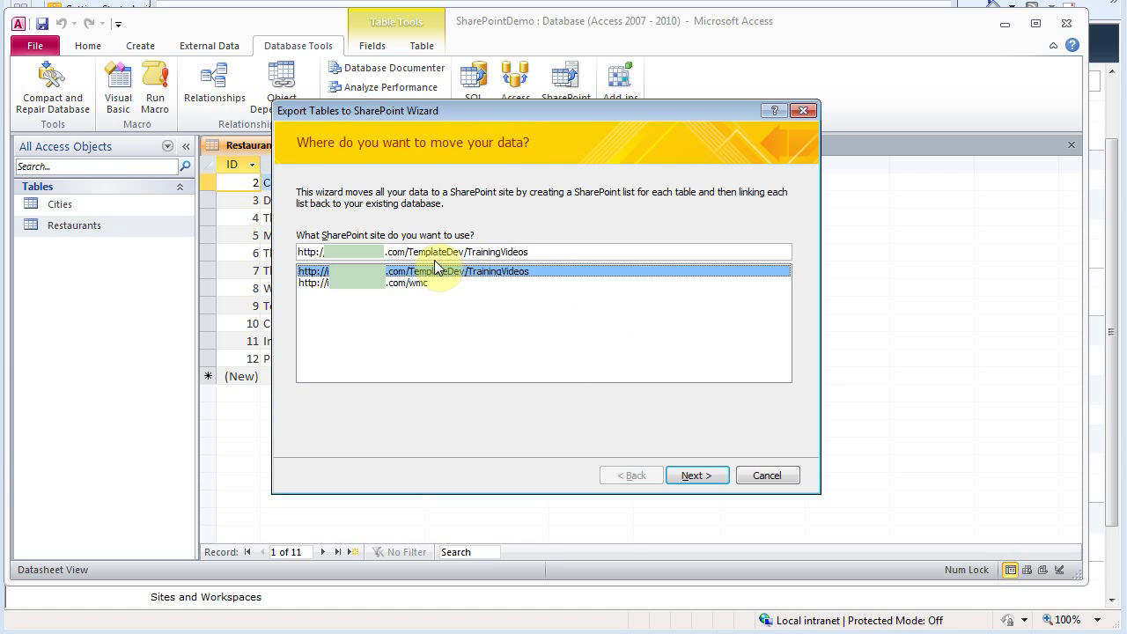
click(698, 480)
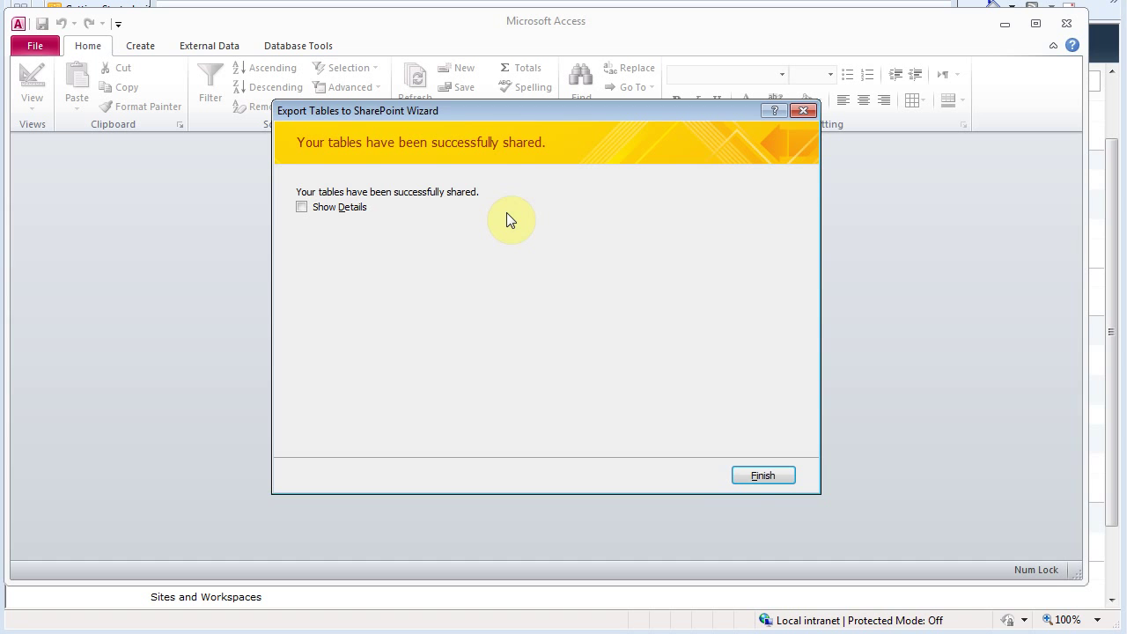
click(744, 477)
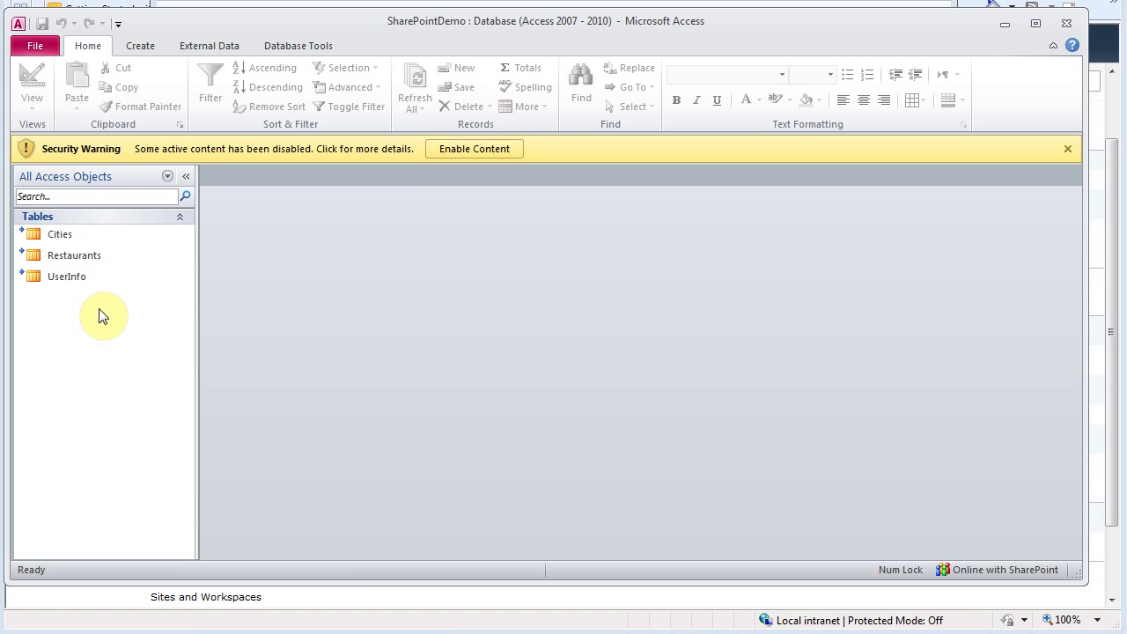
Enable the database content and open the linked Restaurants table.
click(79, 258)
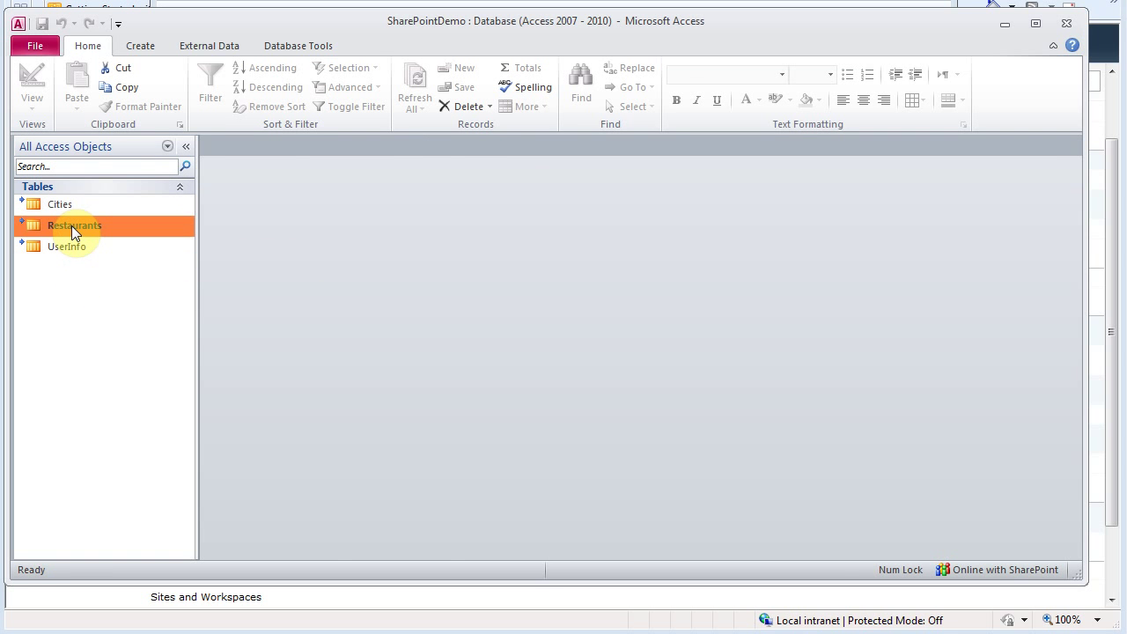
double_click(72, 226)
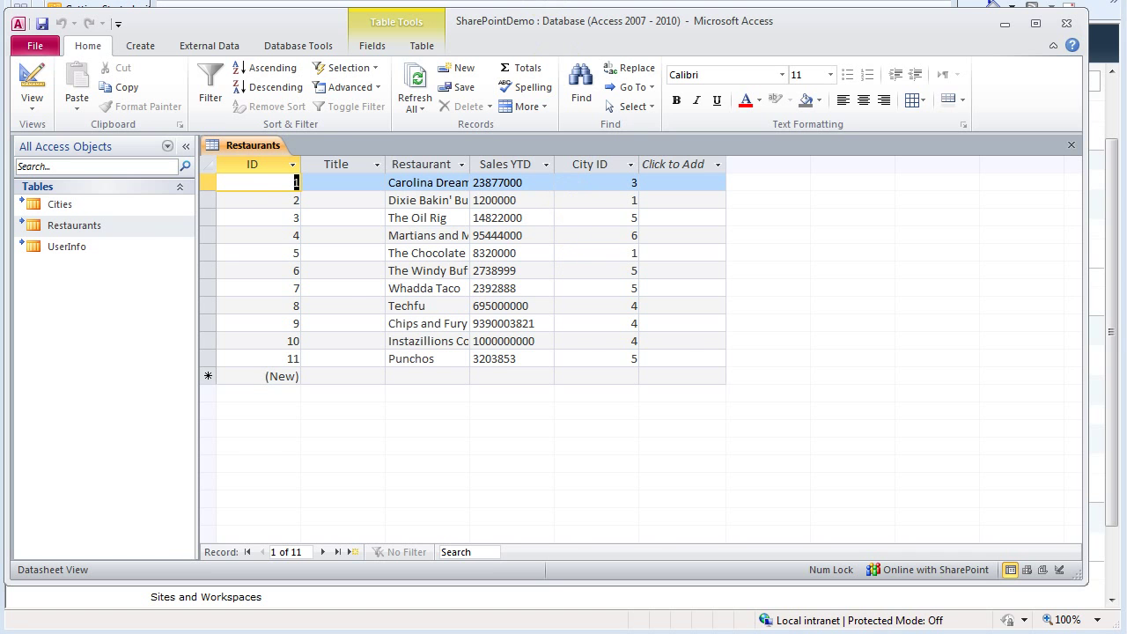
Switch to the SharePoint site in the browser, refresh the site content listing and open the Restaurants list.
key(alt+Tab)
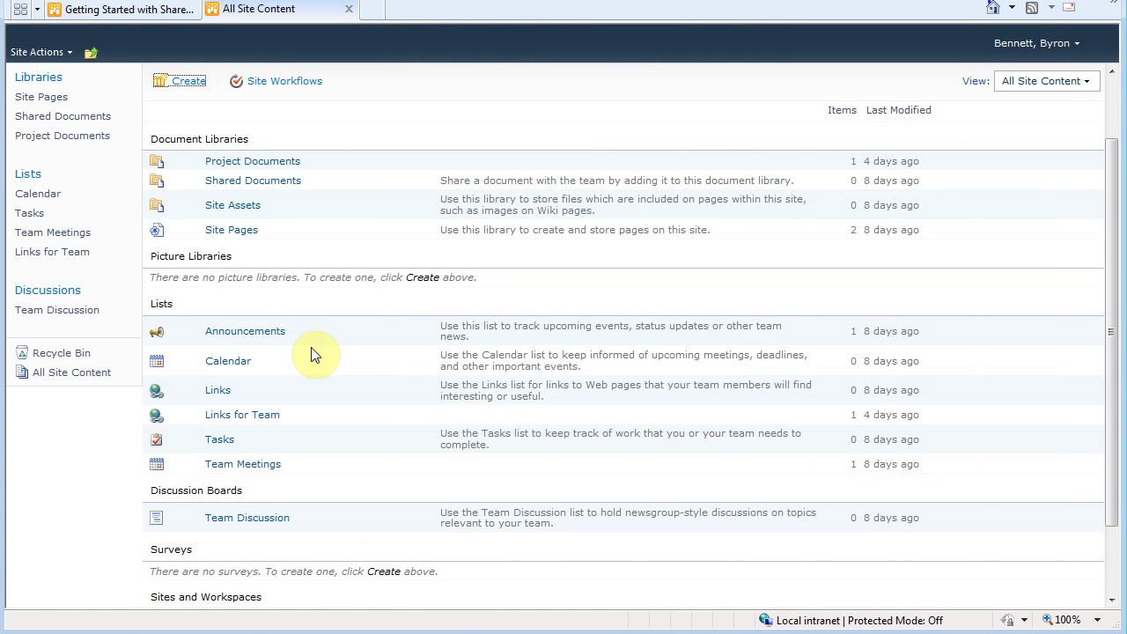
key(F5)
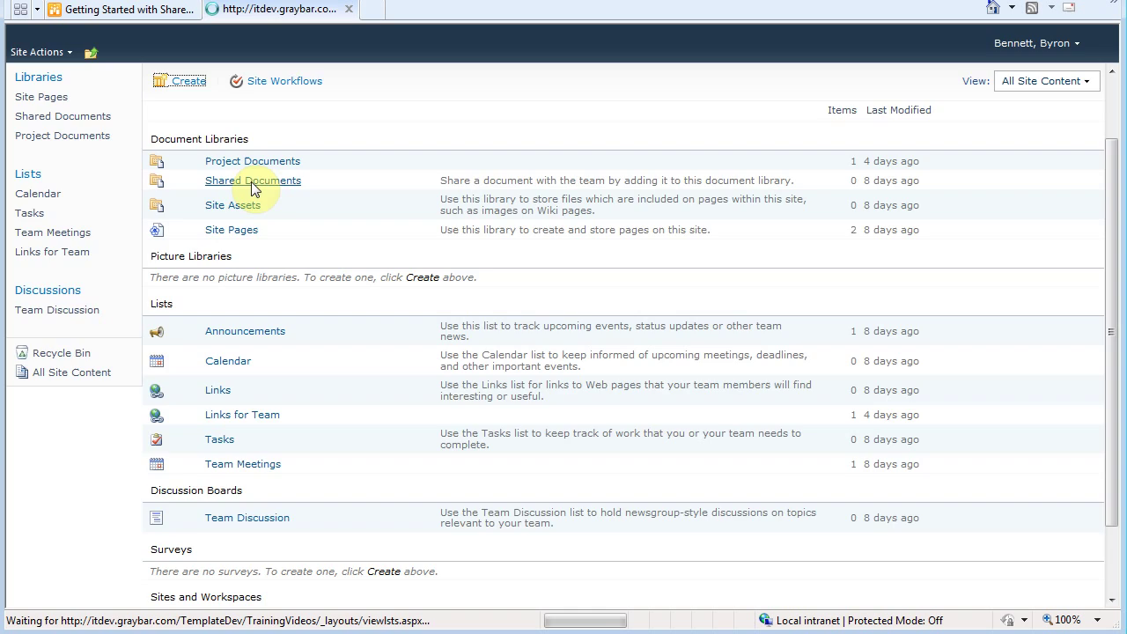
scroll(360, 259, down, 5)
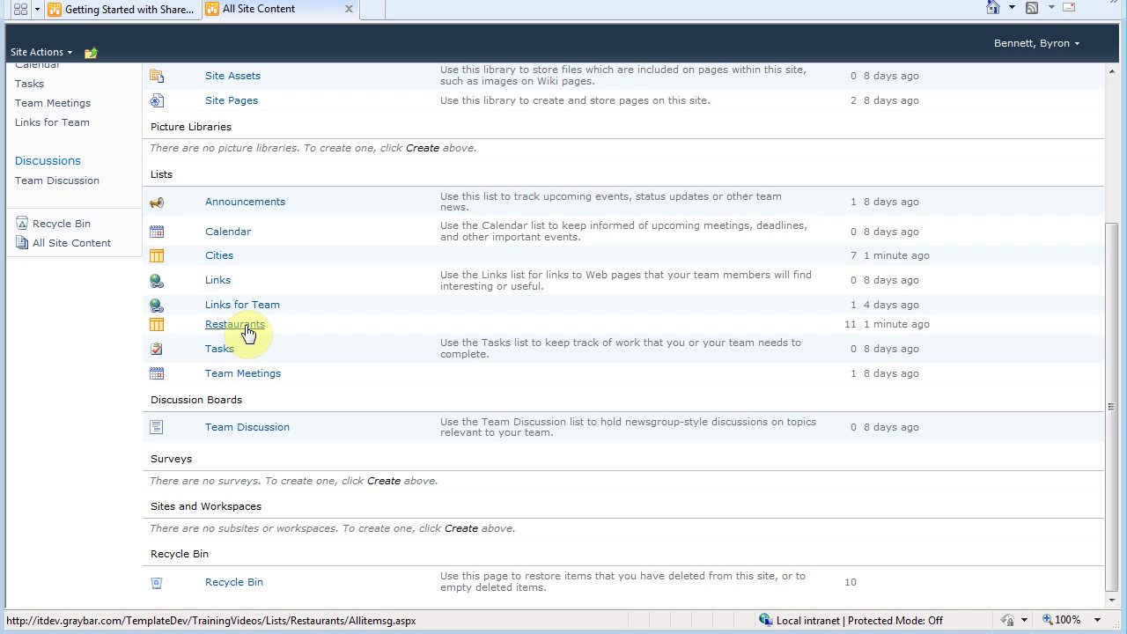
click(247, 331)
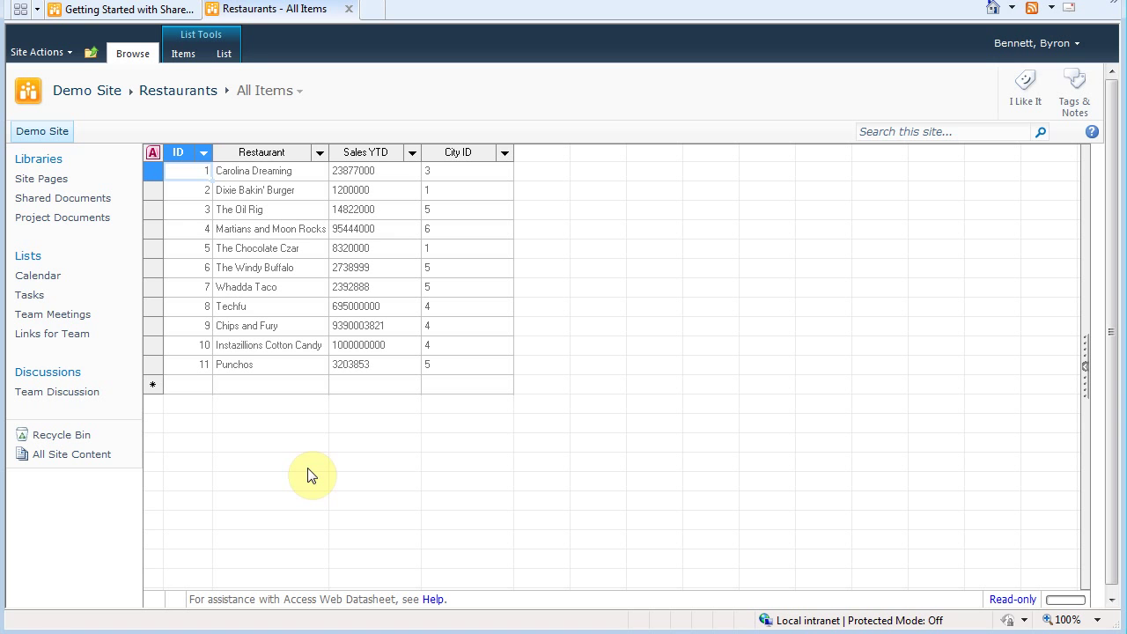
In the Restaurants list settings, add the City and State fields from Cities as additional columns of the City ID lookup.
click(233, 58)
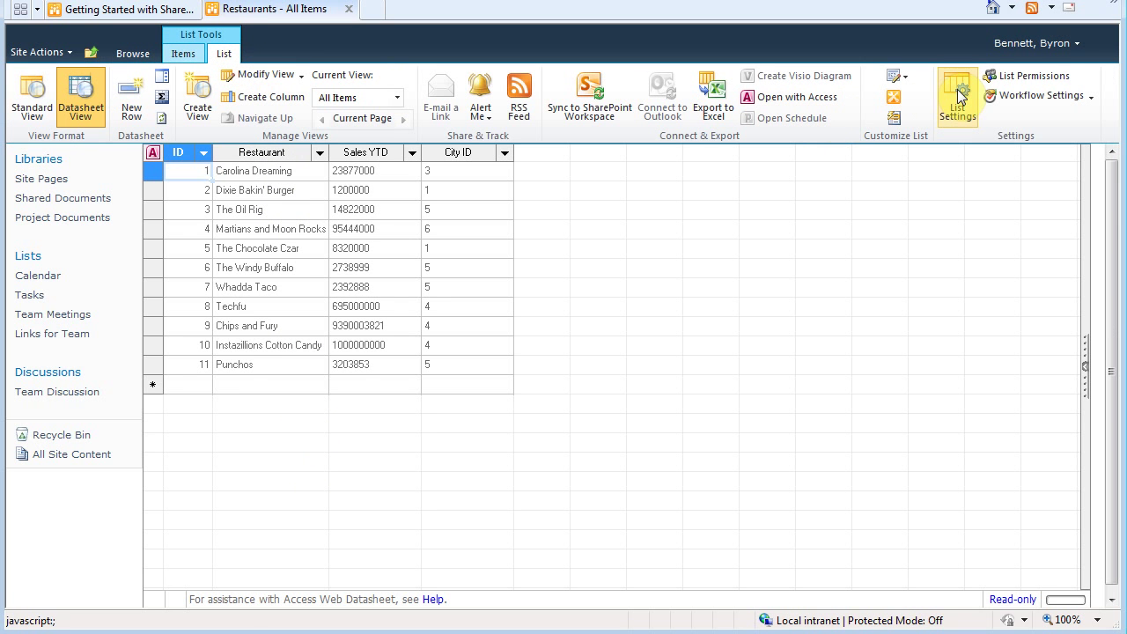
click(958, 92)
scroll(915, 344, down, 3)
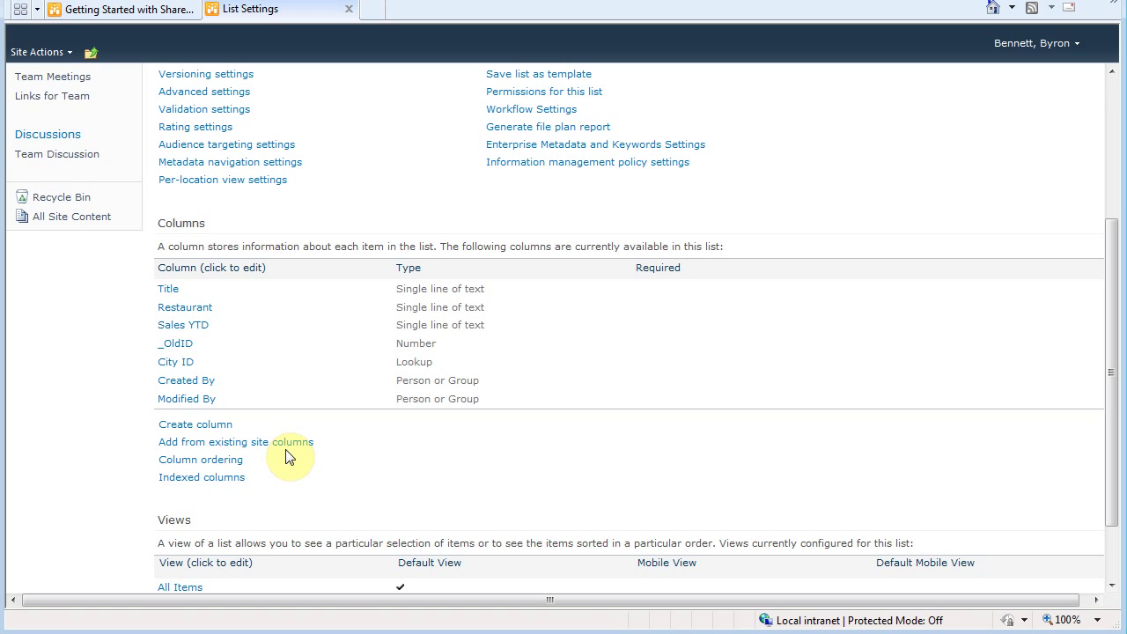
click(177, 363)
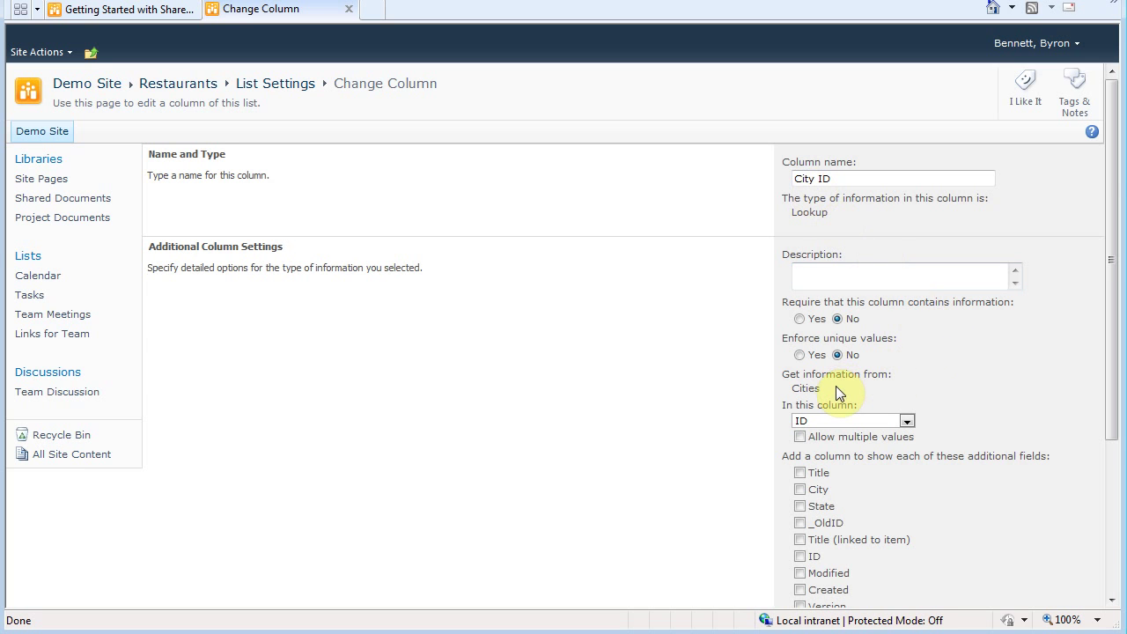
scroll(961, 417, down, 3)
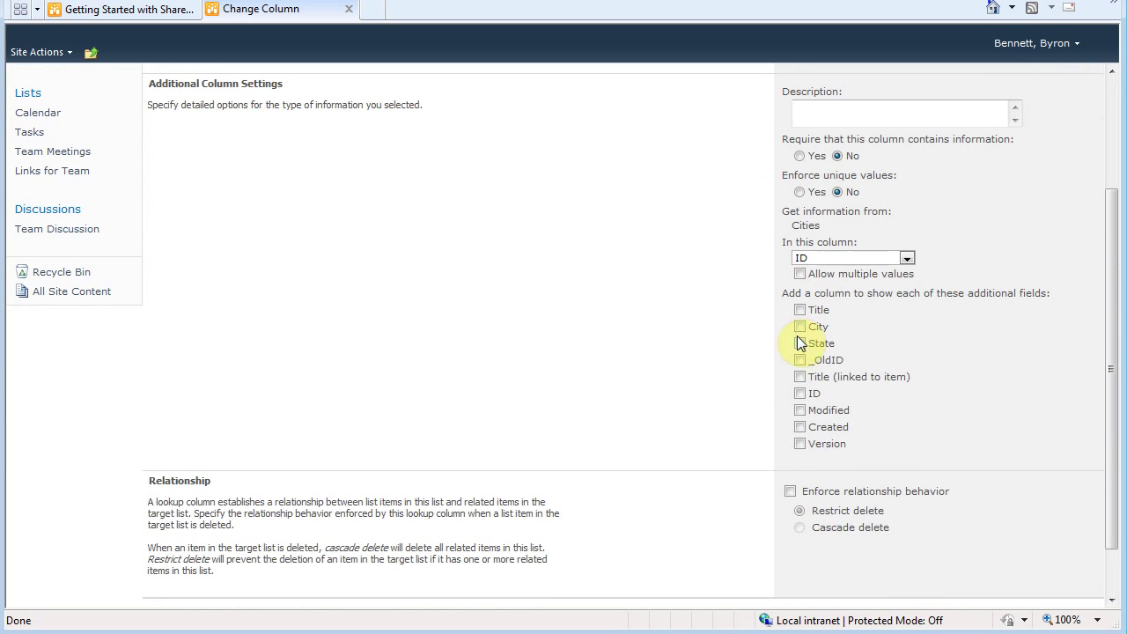
click(799, 327)
click(800, 345)
scroll(990, 397, down, 1)
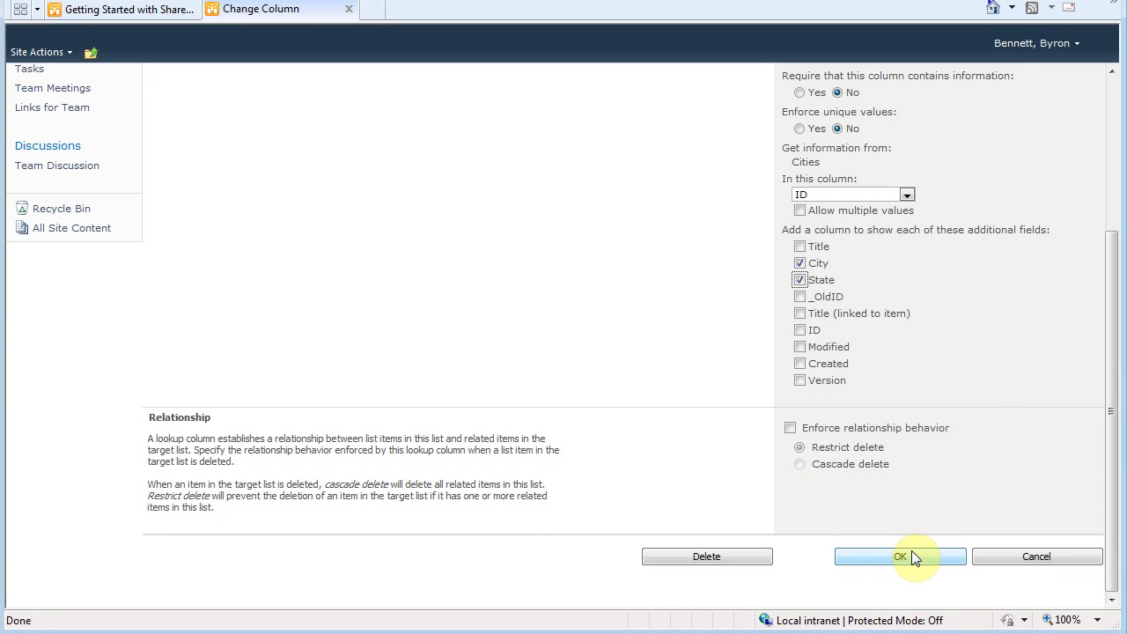
click(912, 553)
Check the lookup columns in the list settings and return to the Restaurants list.
scroll(871, 435, down, 3)
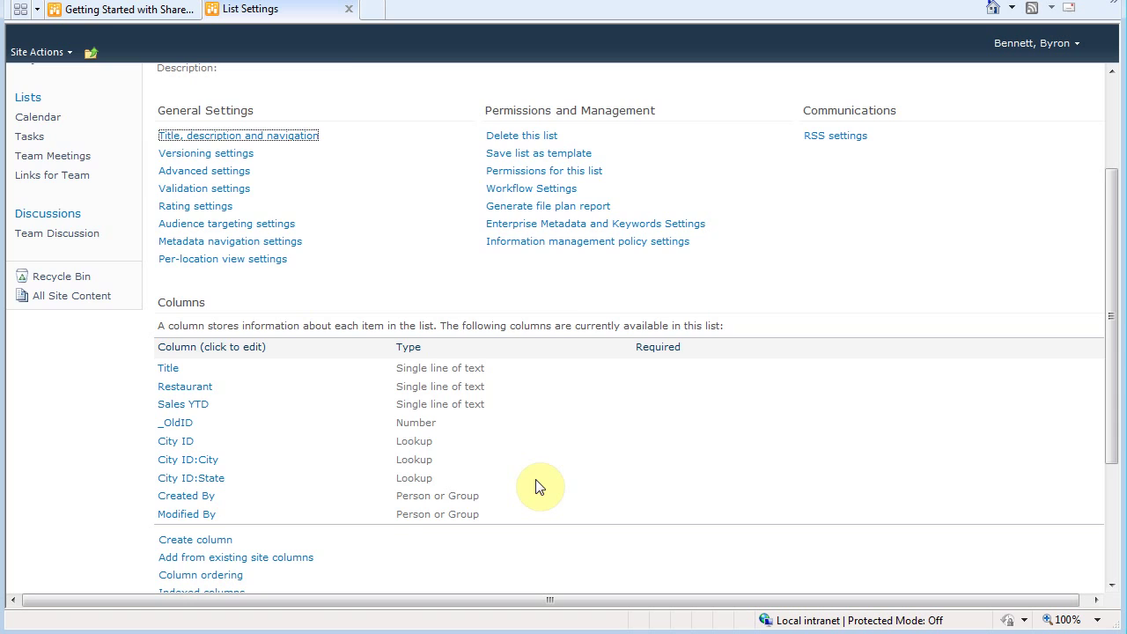
scroll(540, 485, up, 3)
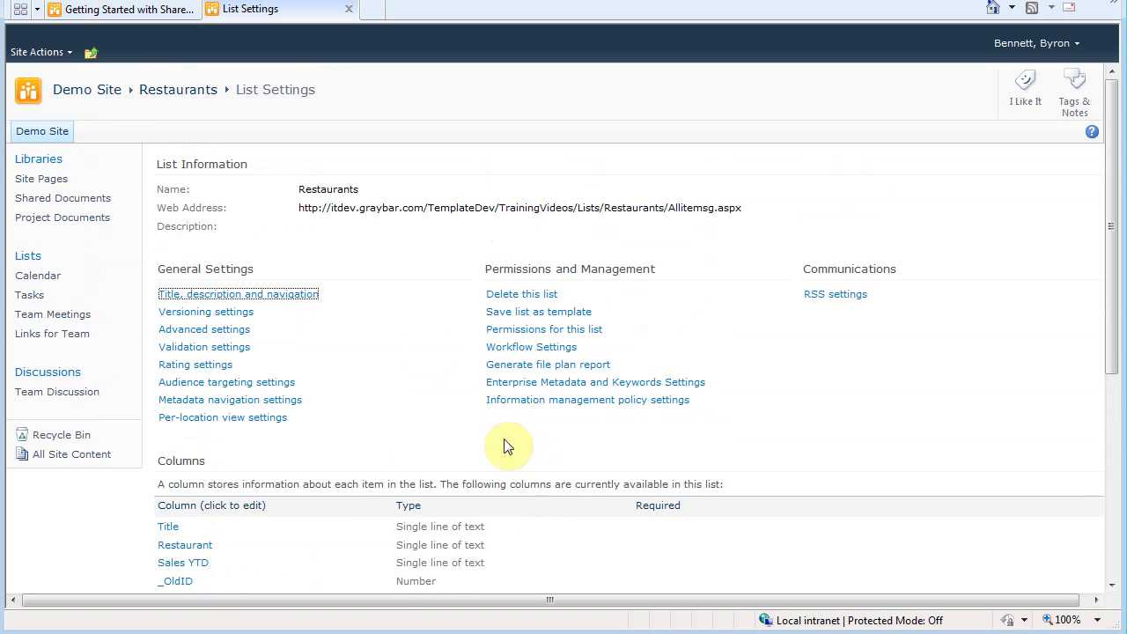
click(179, 94)
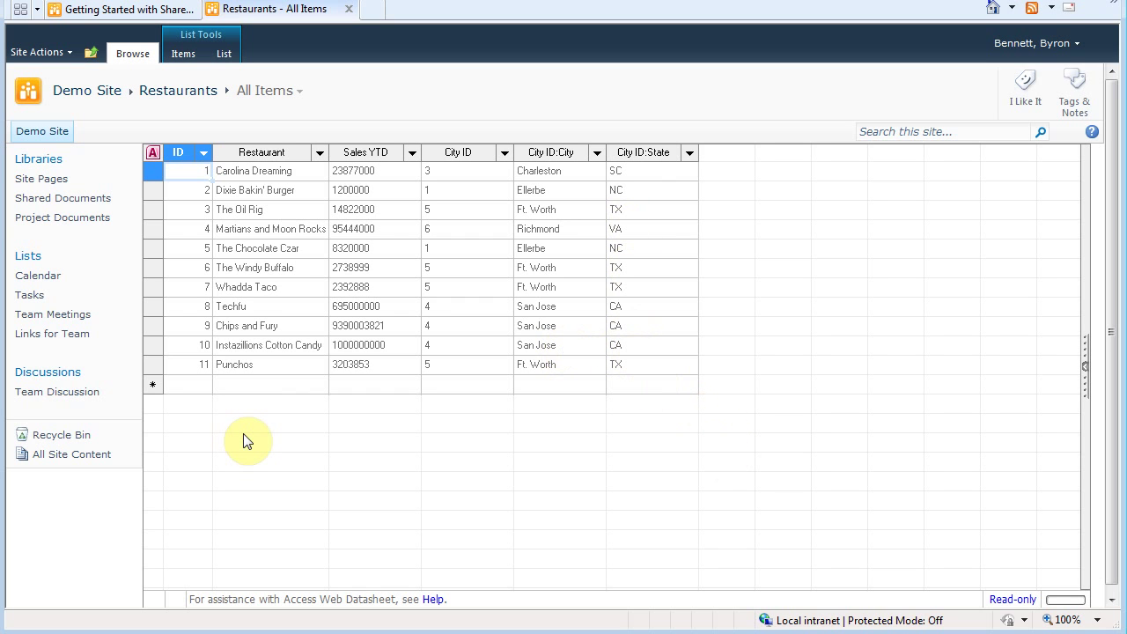
Add a row to the Restaurants list with restaurant Chilis, Sales YTD 2500000 and City ID 6.
click(227, 384)
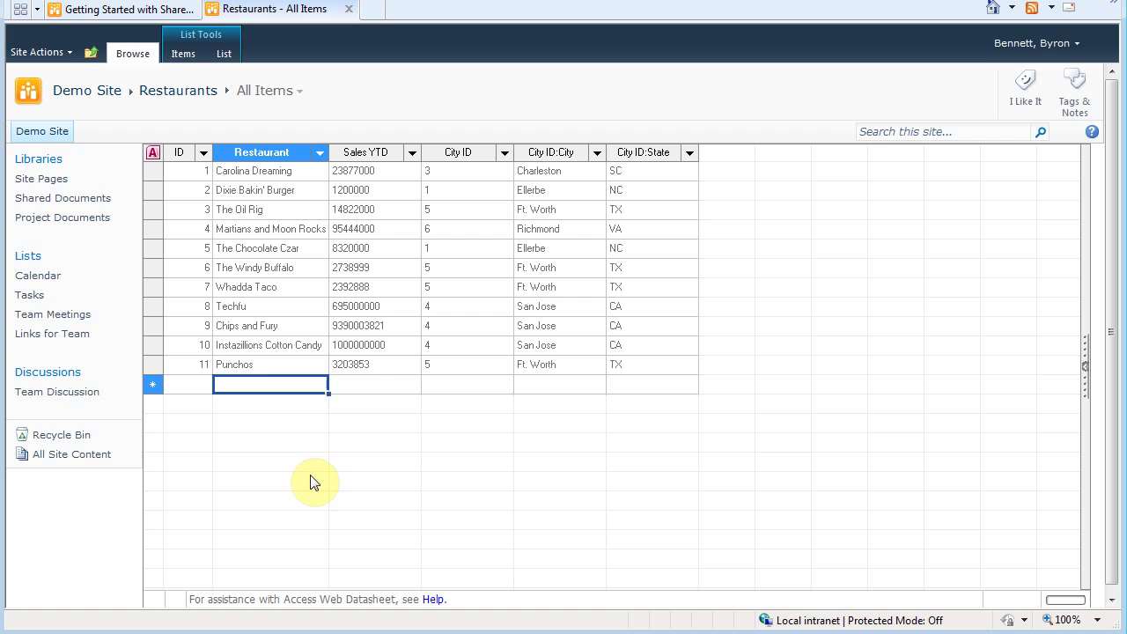
text(Chilis)
key(Tab)
text(2500000)
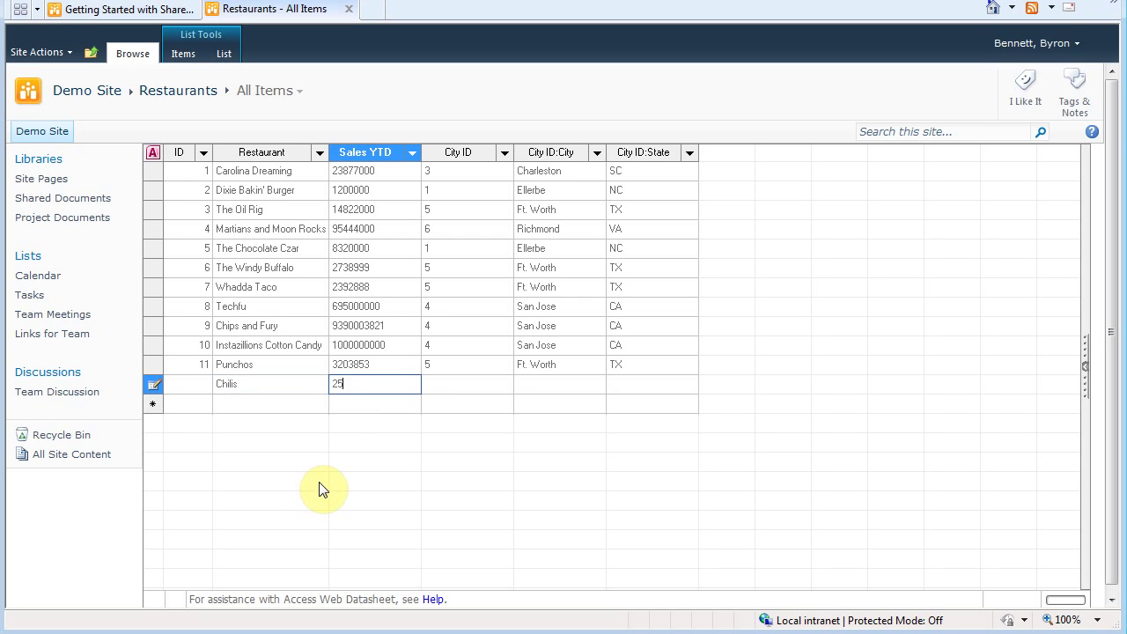
key(Tab)
text(6)
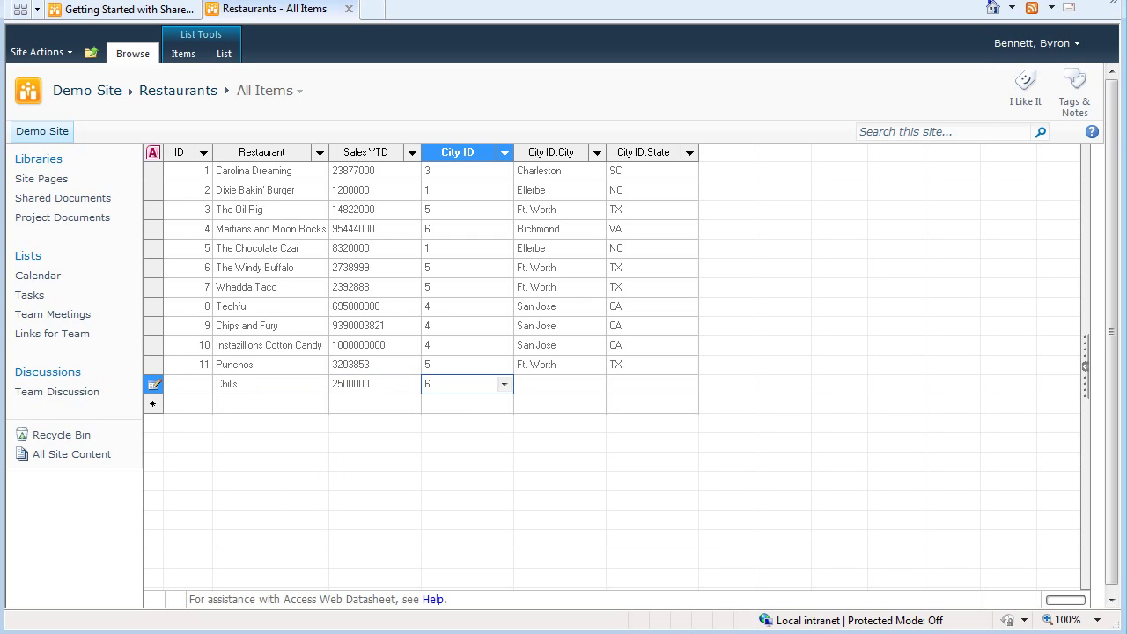
key(Tab)
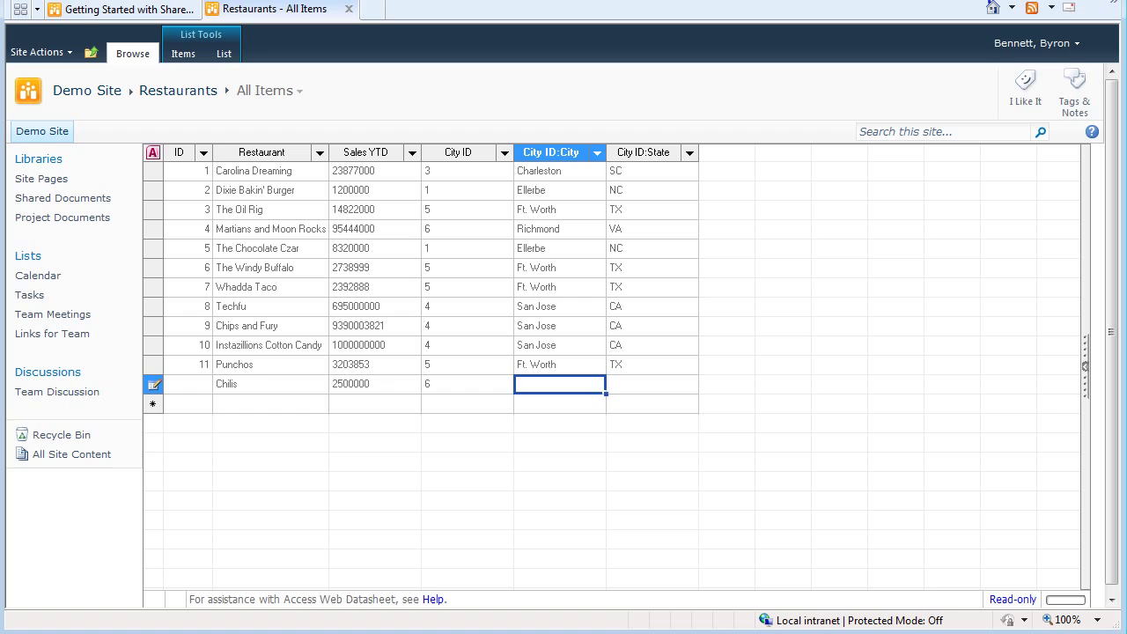
key(Down)
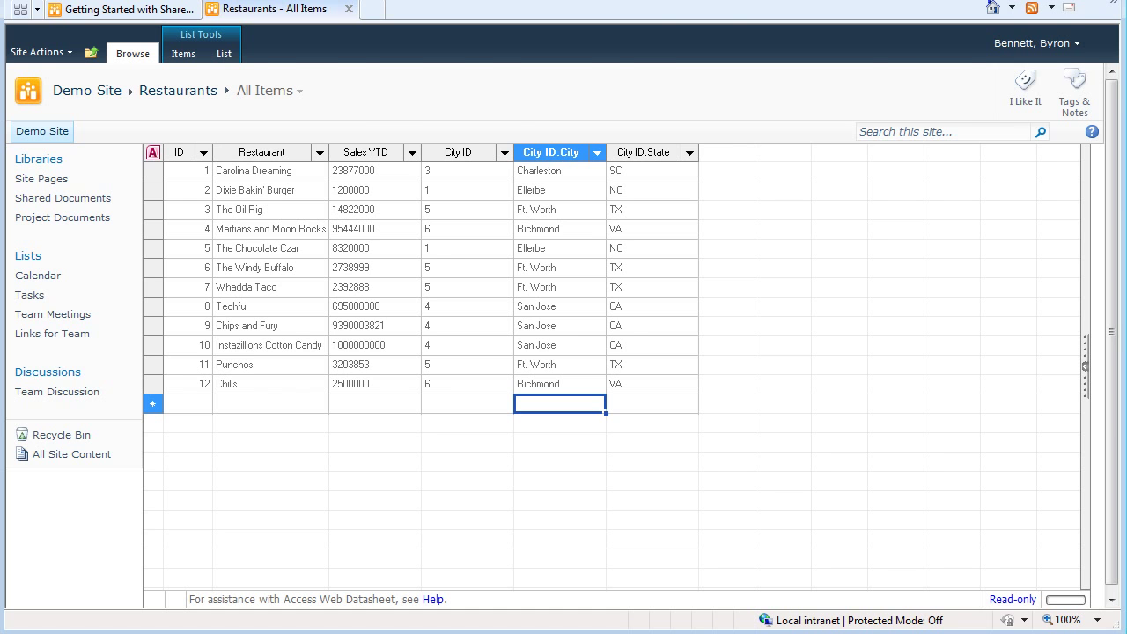
Switch to the Access database and refresh the linked Restaurants table.
key(alt+Tab)
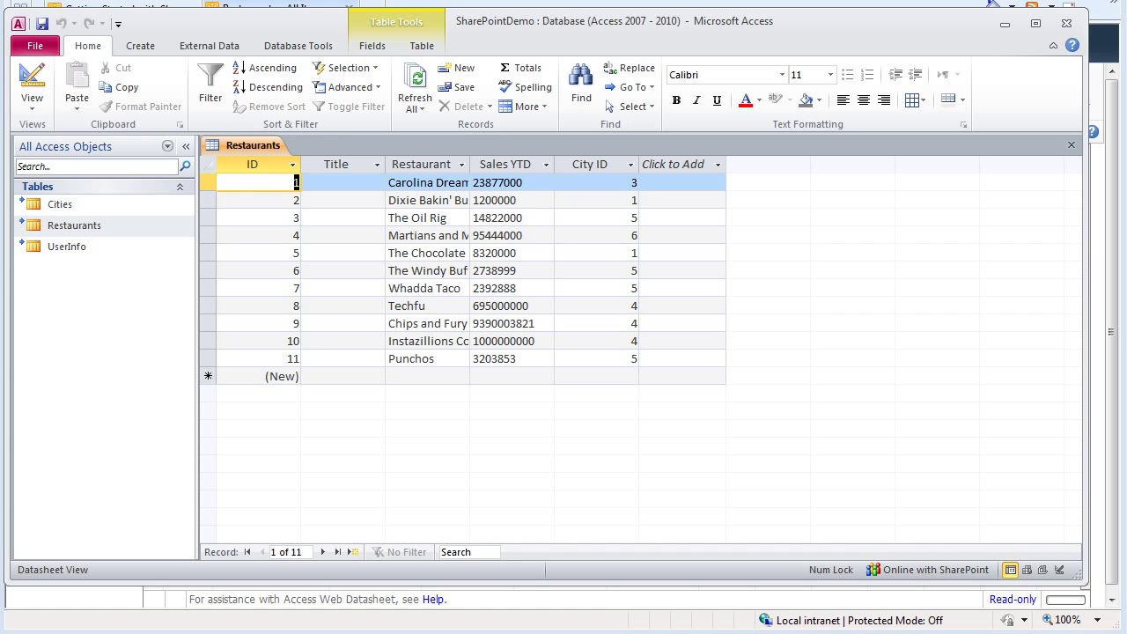
click(415, 88)
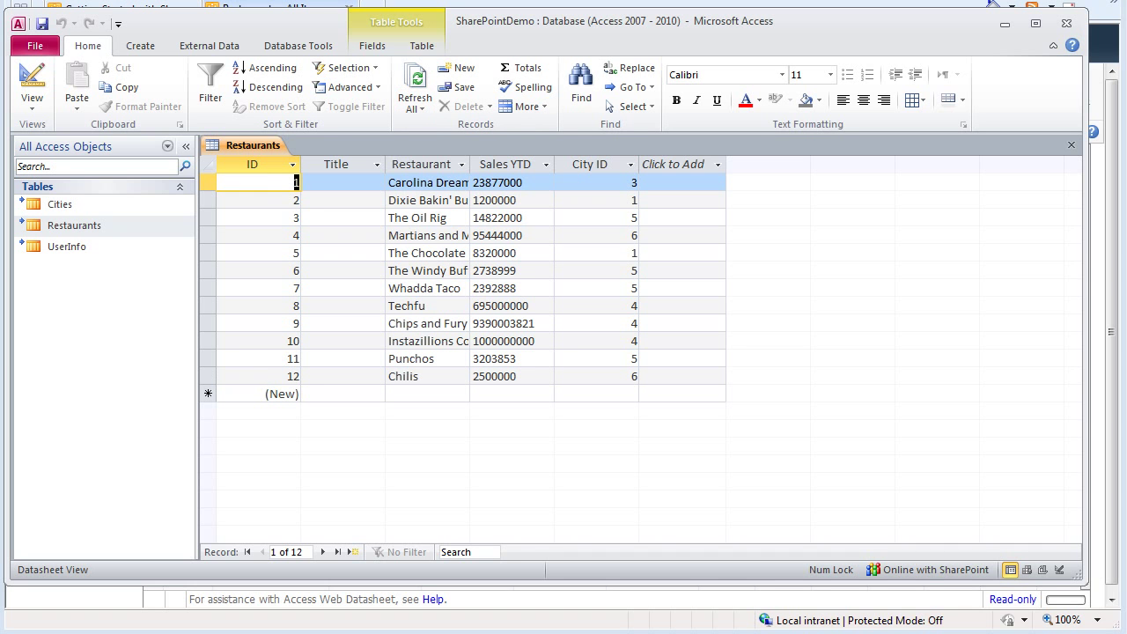
Begin a new record at the Restaurant field of the linked Restaurants table.
click(427, 394)
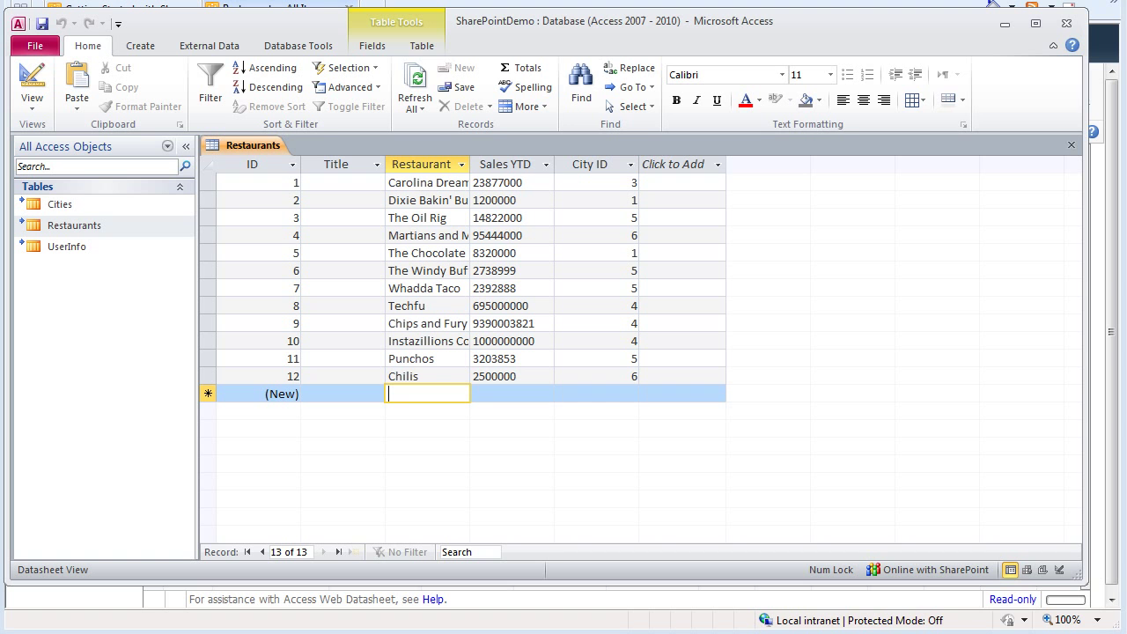